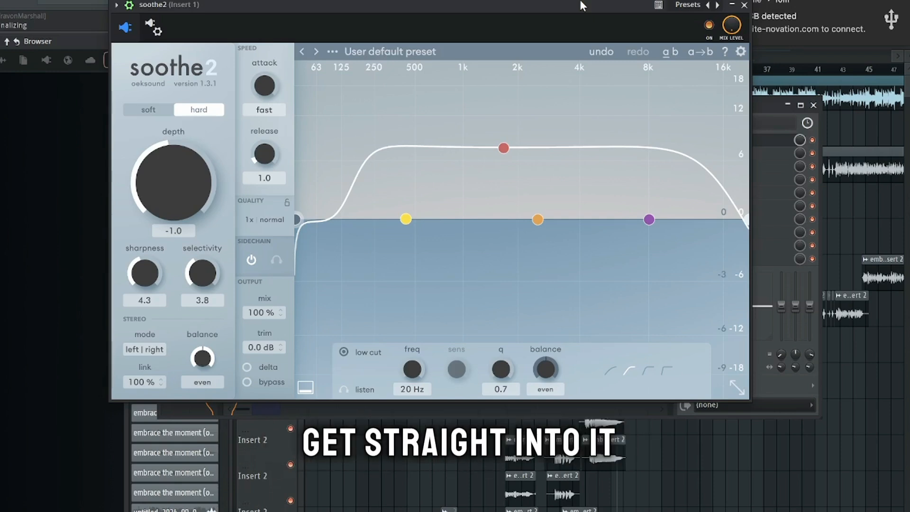
- Close the soothe2 window, disable the plugin on mixer Insert 1 and move the mixer clear of the playlist tracks
{"action": "left_click", "coordinate": [744, 5]}
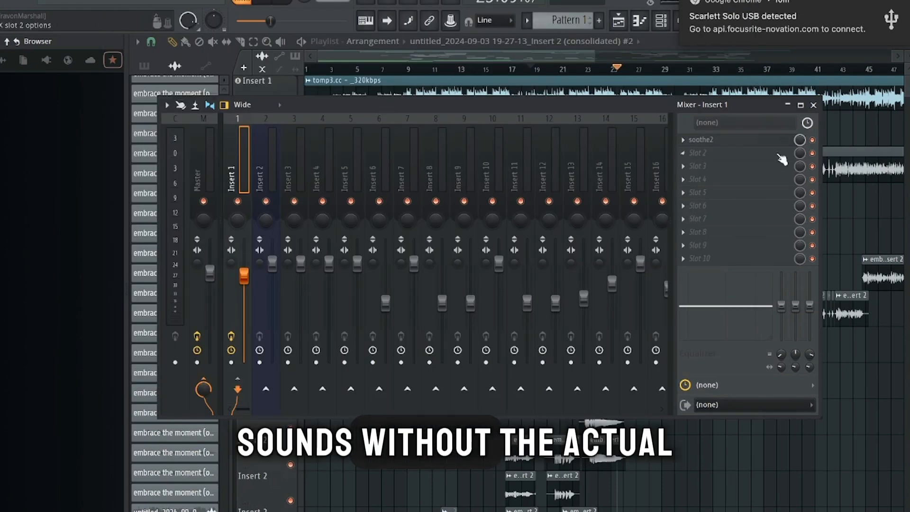
{"action": "left_click", "coordinate": [812, 140]}
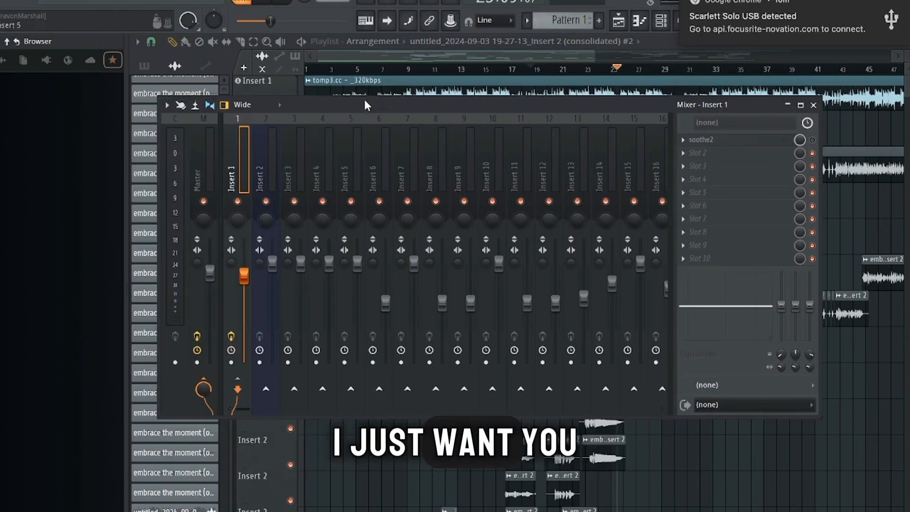
{"action": "left_click_drag", "start_coordinate": [363, 104], "coordinate": [410, 176]}
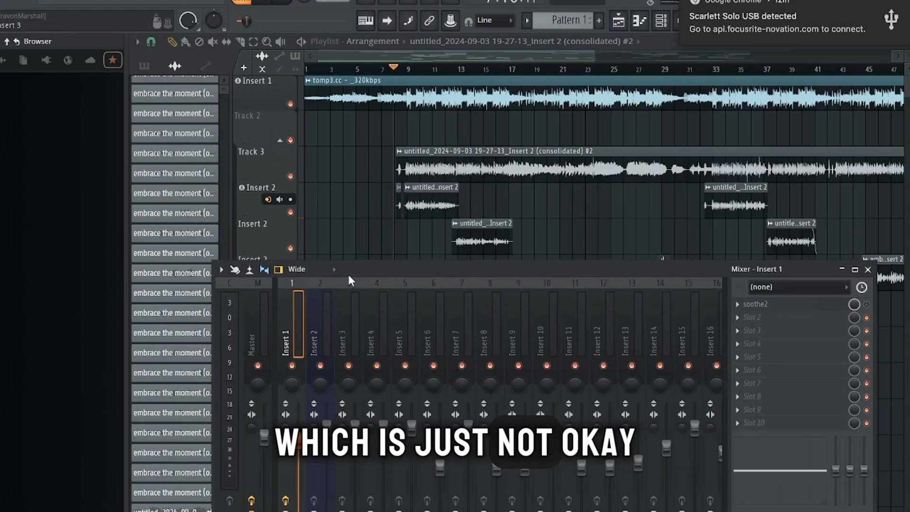
- Inspect the soothe2 plugin on the beat's mixer track, Insert 1, and close both the plugin and the mixer
{"action": "left_click_drag", "start_coordinate": [350, 281], "coordinate": [285, 71]}
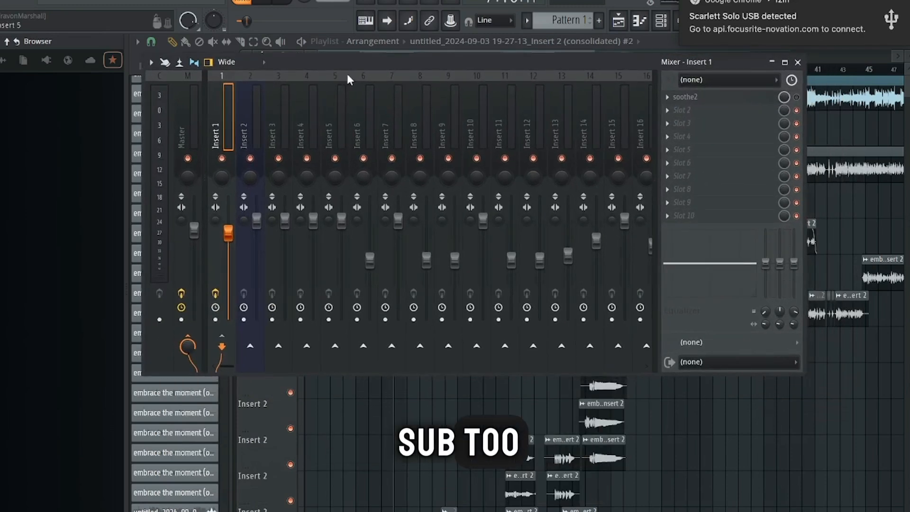
{"action": "left_click_drag", "start_coordinate": [520, 62], "coordinate": [463, 67]}
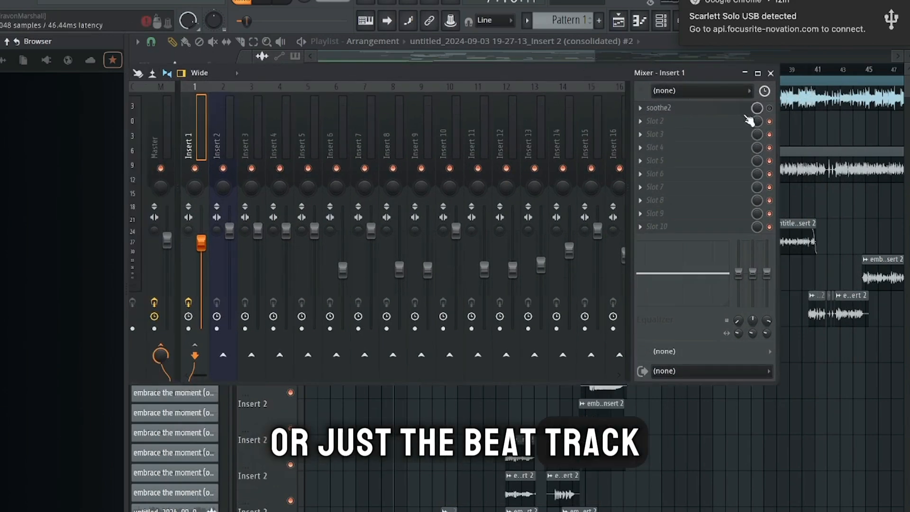
{"action": "left_click", "coordinate": [690, 108]}
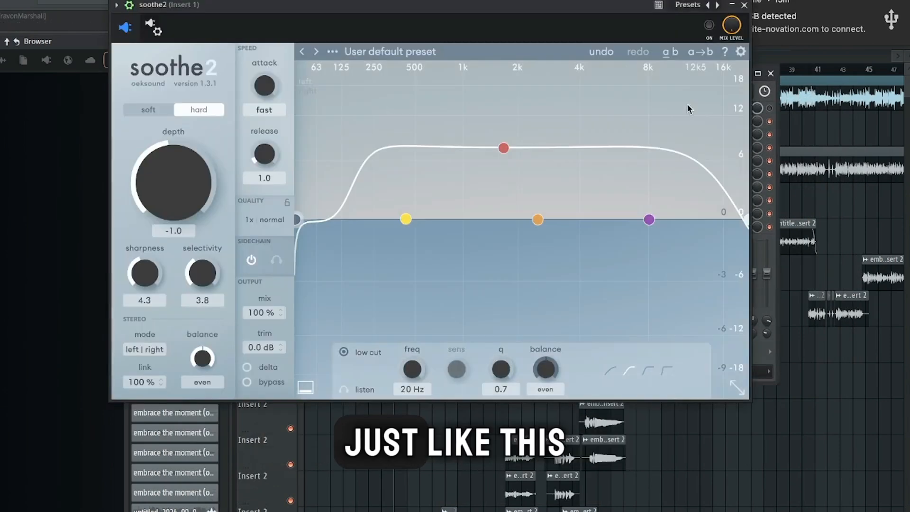
{"action": "left_click", "coordinate": [744, 6]}
{"action": "left_click", "coordinate": [771, 73]}
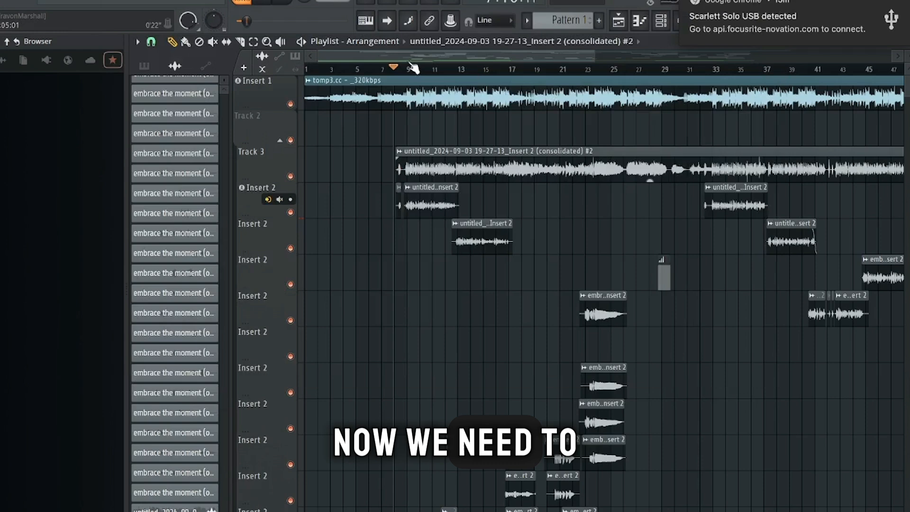
- Select all recorded vocal clips on the Insert 2 playlist tracks, leaving out the beat, the consolidated clip and the automation clips
{"action": "left_click_drag", "start_coordinate": [392, 53], "coordinate": [431, 55]}
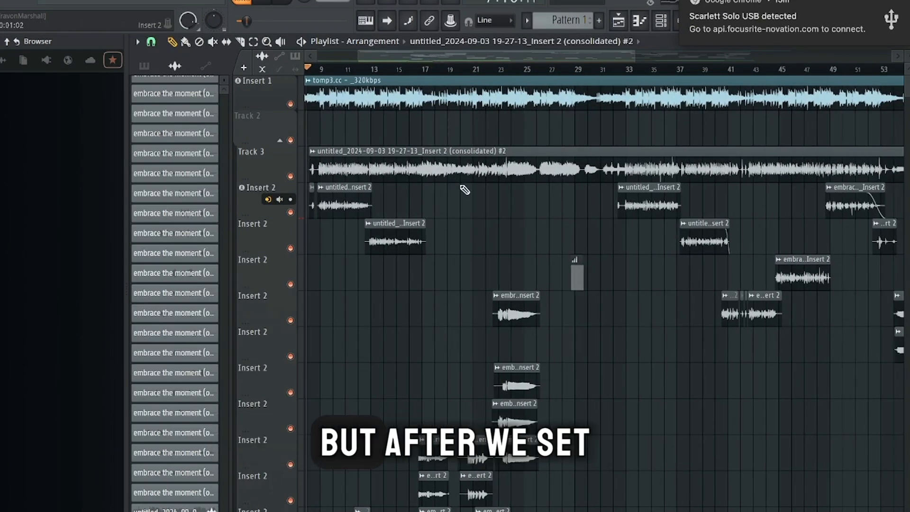
{"action": "scroll", "coordinate": [435, 162], "scroll_direction": "down", "scroll_amount": 5}
{"action": "scroll", "coordinate": [454, 206], "scroll_direction": "down", "scroll_amount": 2}
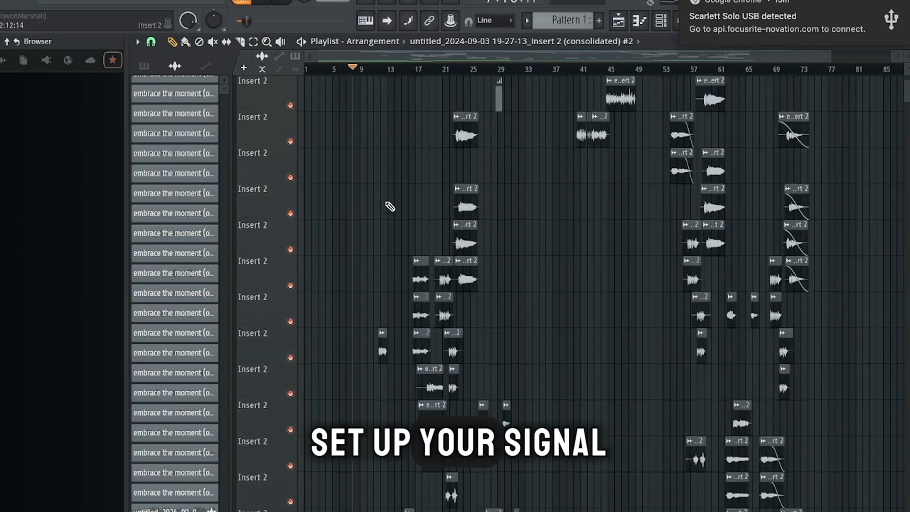
{"action": "scroll", "coordinate": [385, 204], "scroll_direction": "up", "scroll_amount": 2}
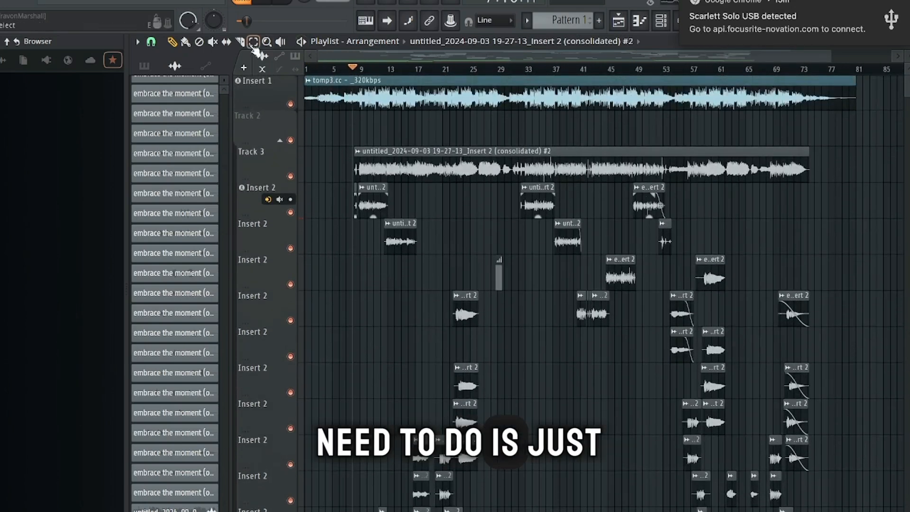
{"action": "left_click_drag", "start_coordinate": [339, 209], "coordinate": [891, 510]}
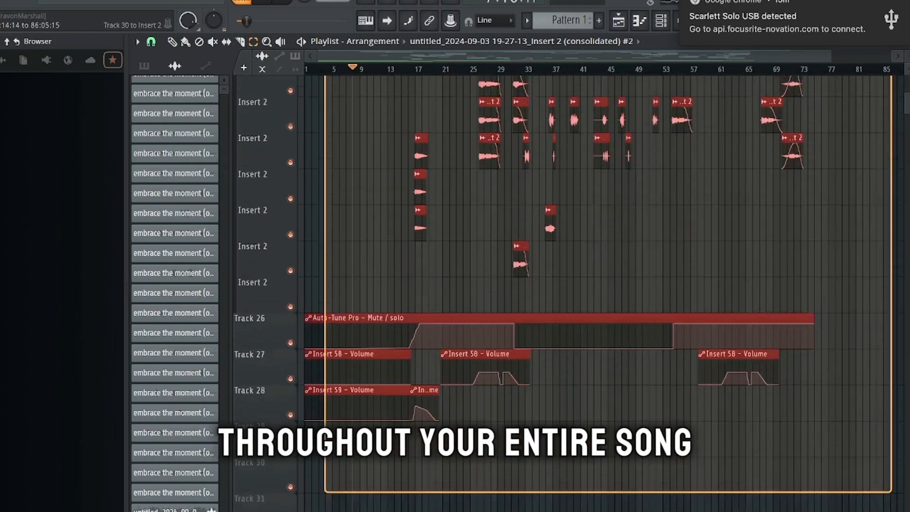
{"action": "left_click_drag", "start_coordinate": [331, 184], "coordinate": [842, 417]}
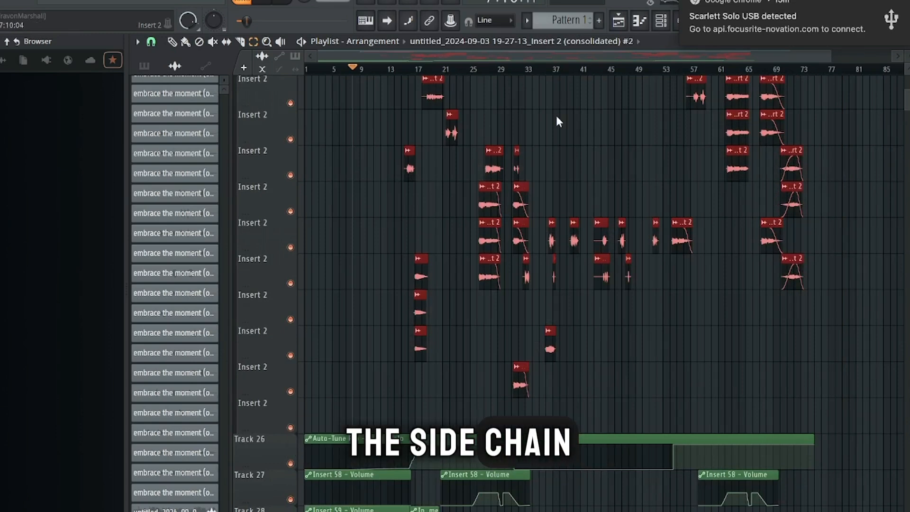
- Review the selected vocal takes across the Insert 2 playlist tracks and clear the selection
{"action": "scroll", "coordinate": [569, 208], "scroll_direction": "up", "scroll_amount": 2}
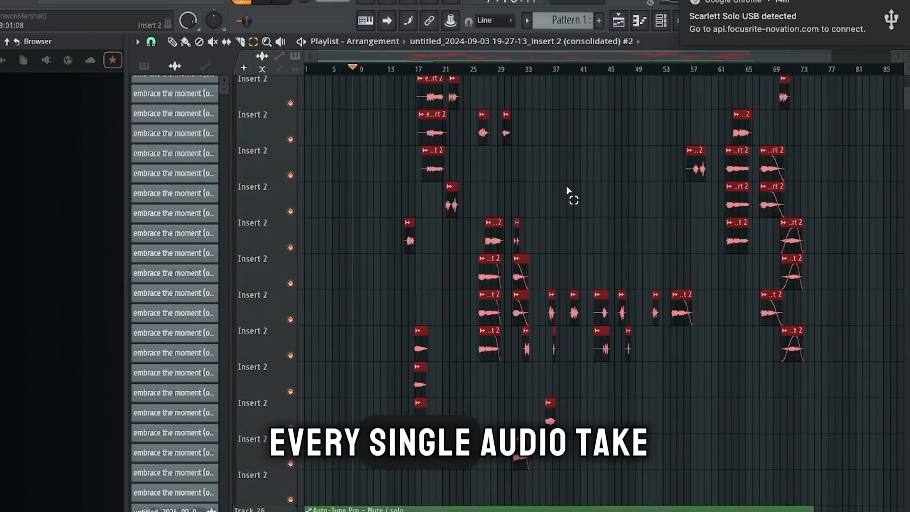
{"action": "scroll", "coordinate": [571, 187], "scroll_direction": "up", "scroll_amount": 2}
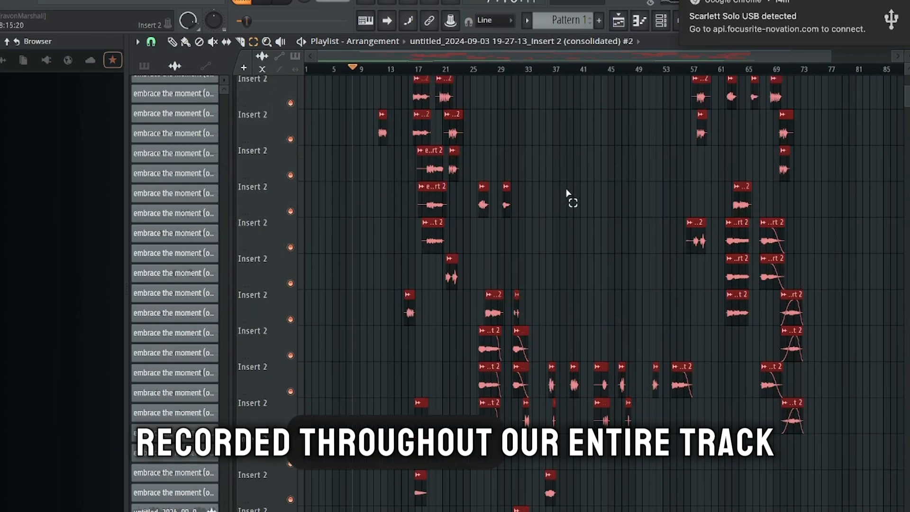
{"action": "scroll", "coordinate": [566, 190], "scroll_direction": "up", "scroll_amount": 5}
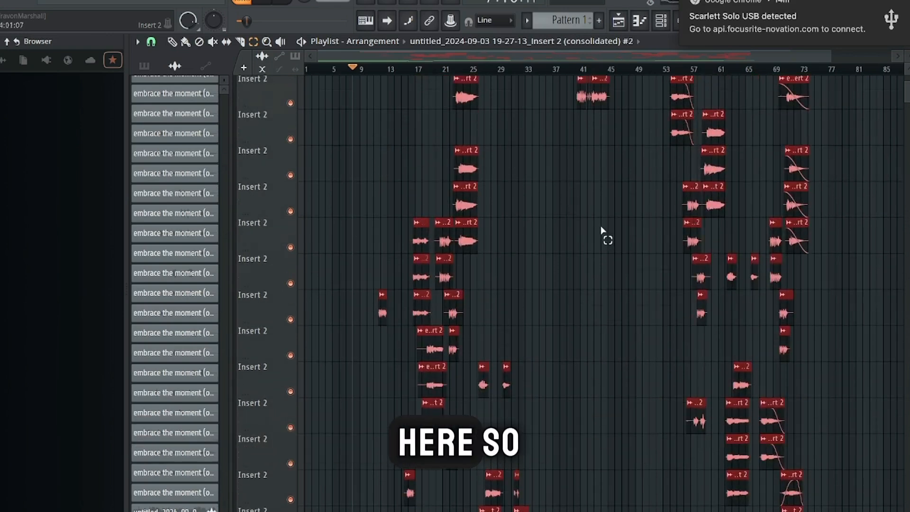
{"action": "scroll", "coordinate": [604, 237], "scroll_direction": "up", "scroll_amount": 6}
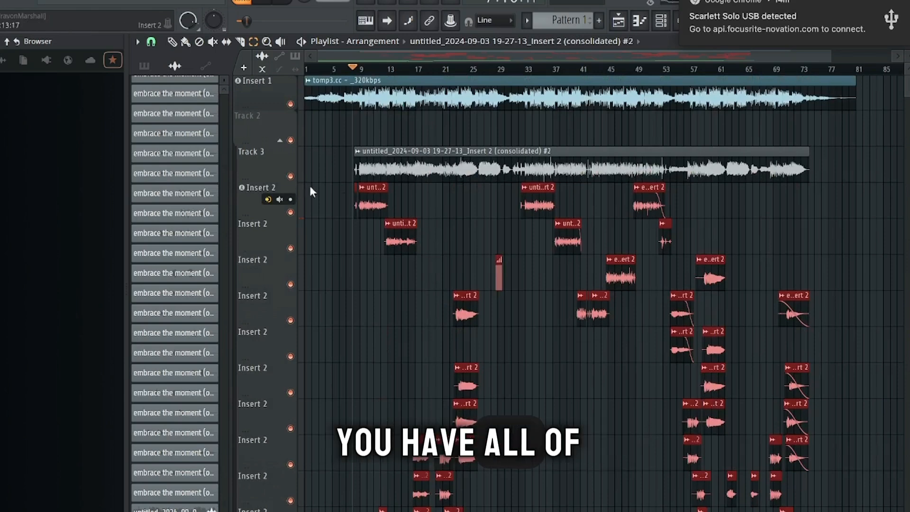
{"action": "scroll", "coordinate": [625, 242], "scroll_direction": "down", "scroll_amount": 16}
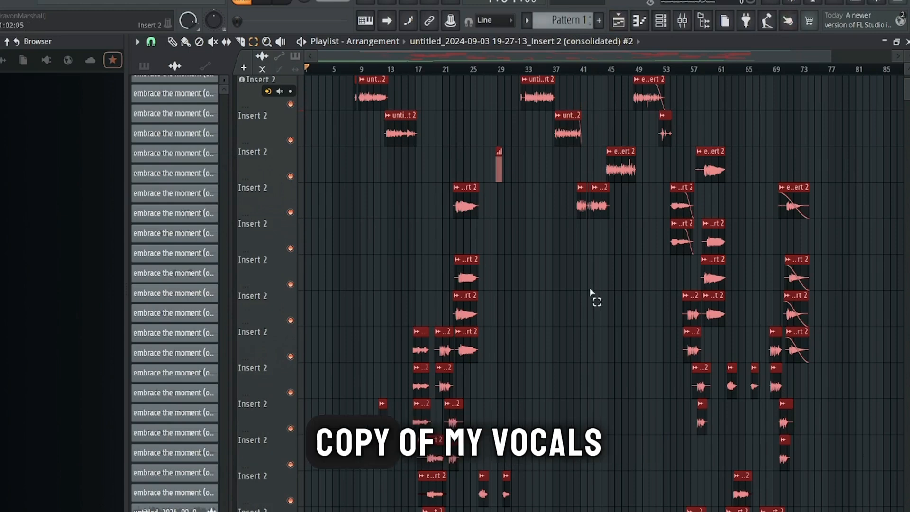
{"action": "scroll", "coordinate": [589, 295], "scroll_direction": "up", "scroll_amount": 3}
{"action": "left_click", "coordinate": [346, 131]}
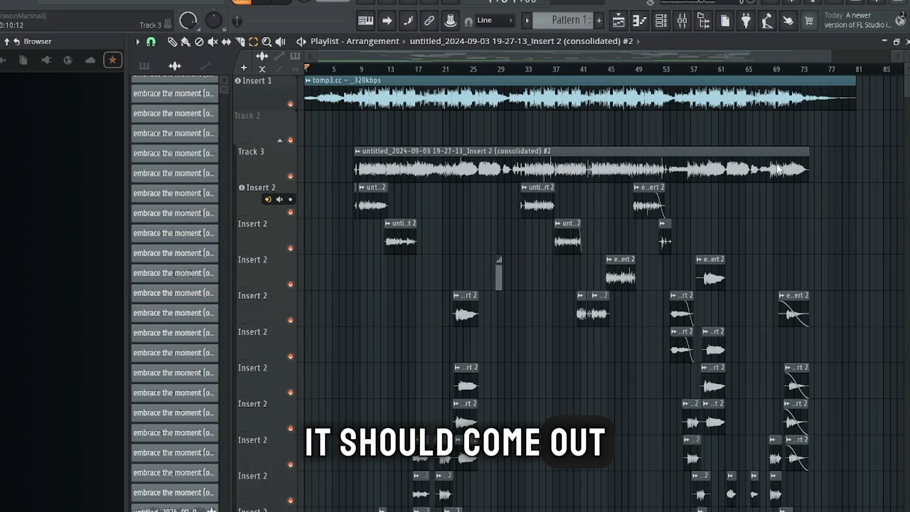
- Open the channel settings of the consolidated vocal clip on Track 3 and check its mixer track assignment
{"action": "double_click", "coordinate": [594, 173]}
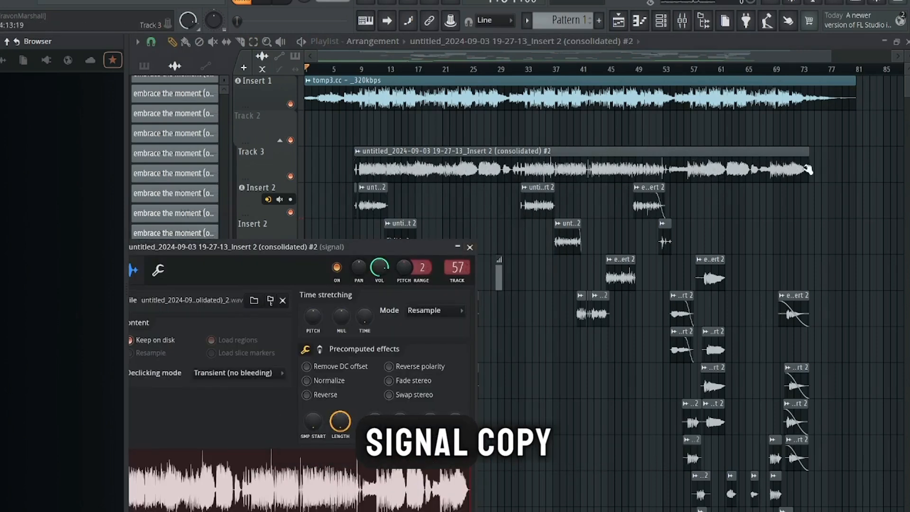
{"action": "left_click_drag", "start_coordinate": [329, 249], "coordinate": [371, 107]}
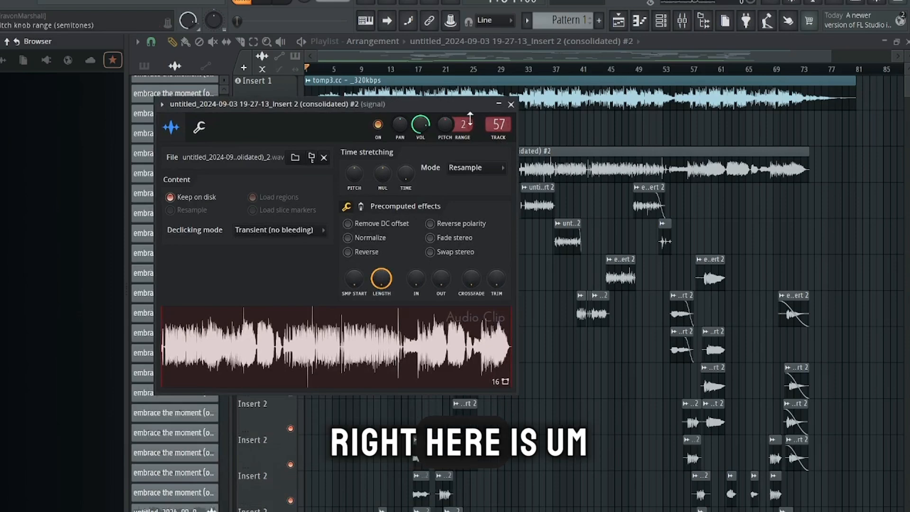
{"action": "left_click_drag", "start_coordinate": [468, 106], "coordinate": [450, 263]}
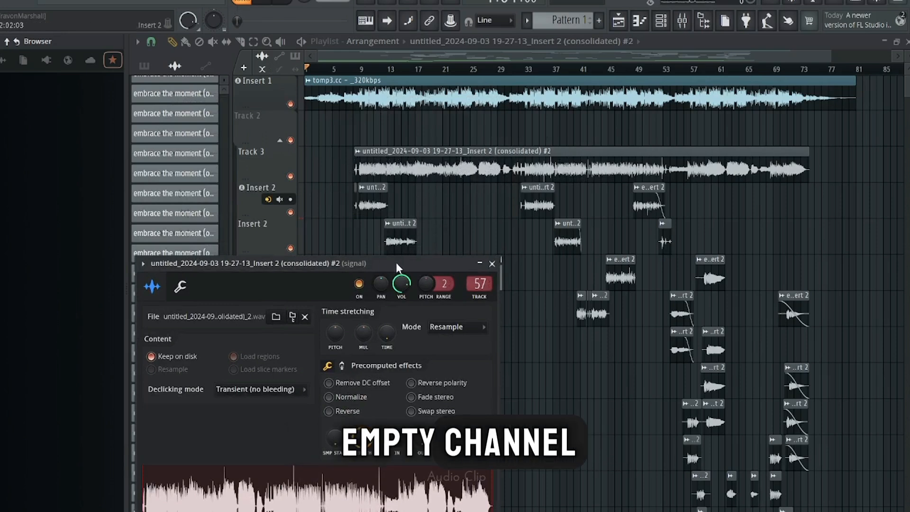
{"action": "left_click_drag", "start_coordinate": [396, 262], "coordinate": [422, 183]}
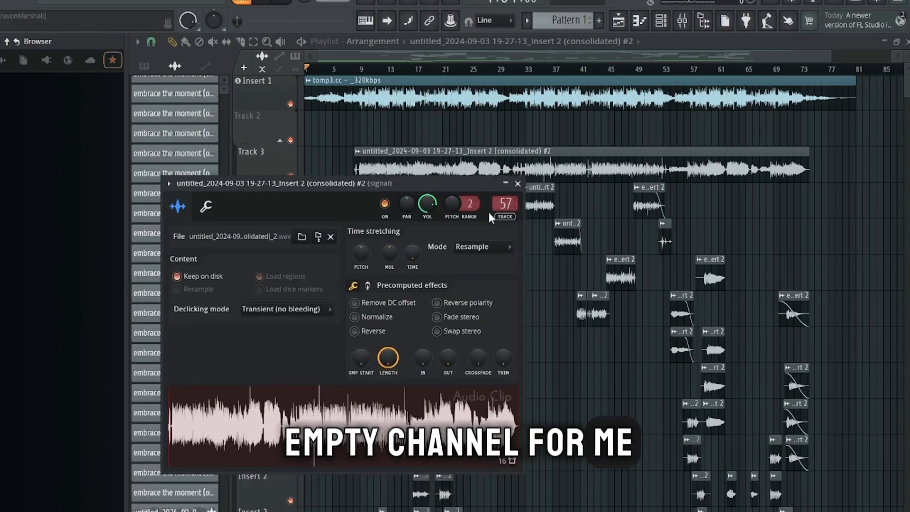
- In the mixer, sidechain the signal track to Insert 1 only
{"action": "key", "text": "F9"}
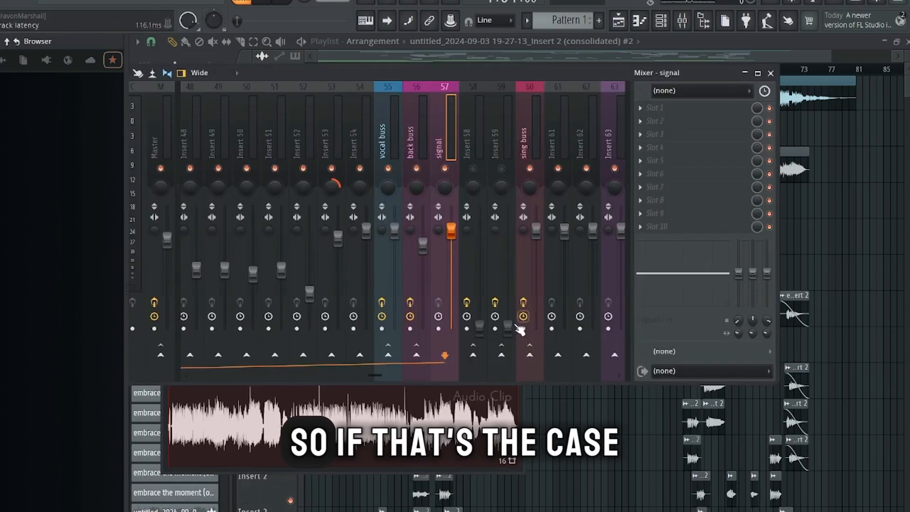
{"action": "left_click_drag", "start_coordinate": [369, 375], "coordinate": [381, 373]}
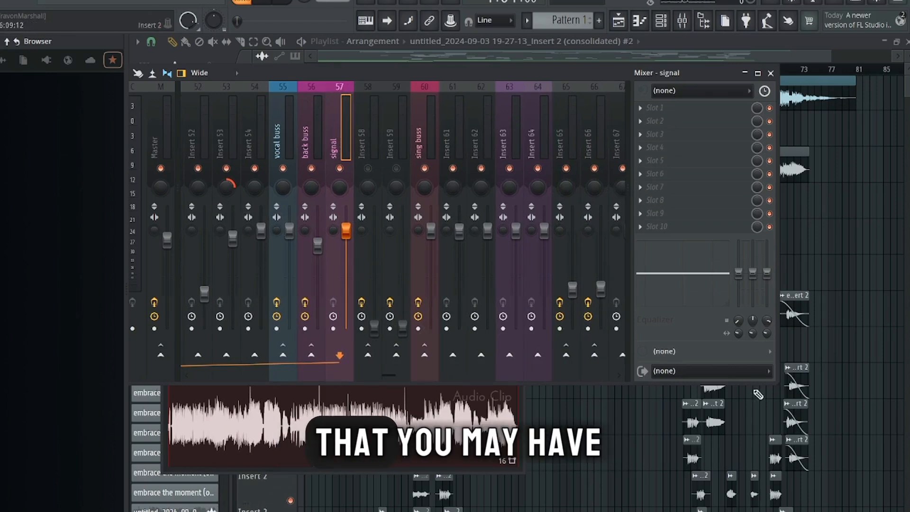
{"action": "left_click_drag", "start_coordinate": [388, 374], "coordinate": [200, 386]}
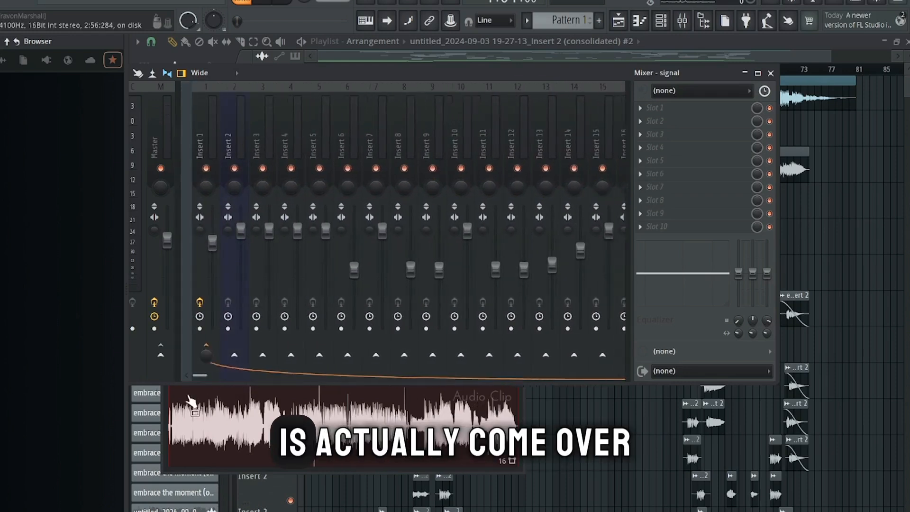
{"action": "left_click", "coordinate": [195, 352]}
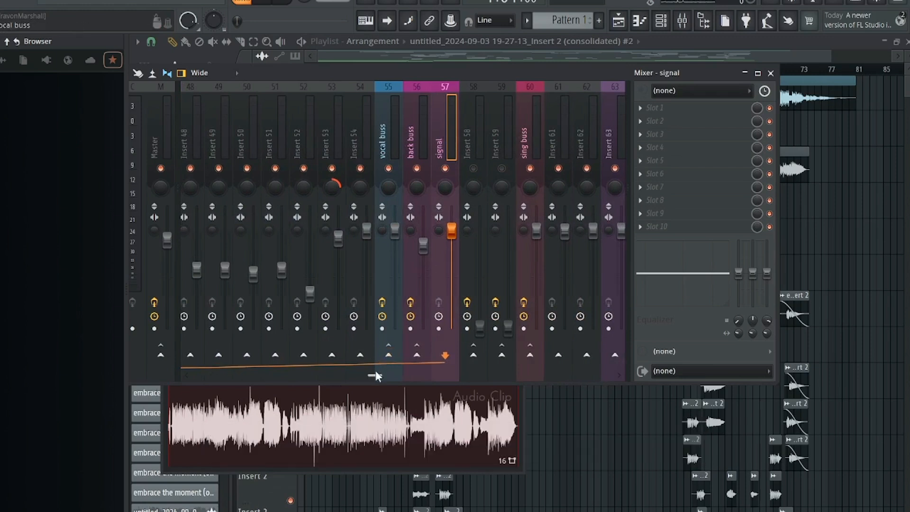
{"action": "left_click_drag", "start_coordinate": [376, 370], "coordinate": [189, 374]}
{"action": "right_click", "coordinate": [200, 346]}
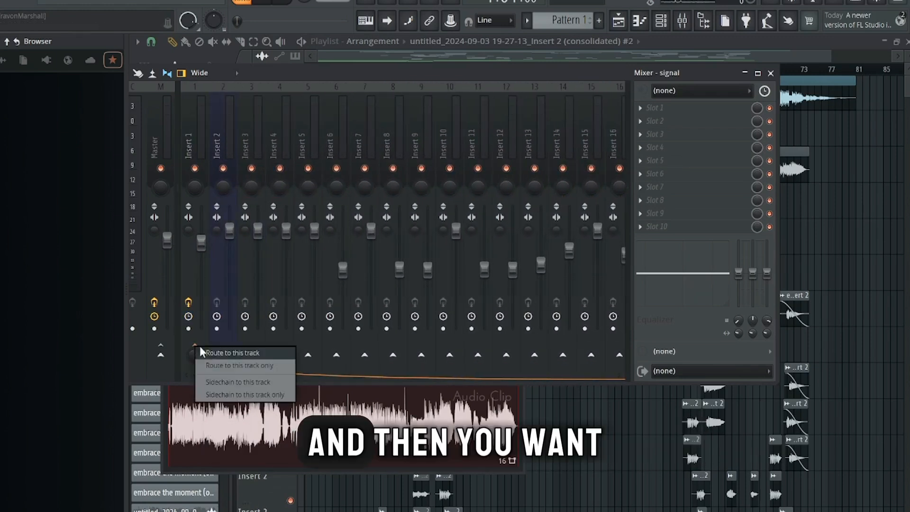
{"action": "left_click", "coordinate": [219, 394]}
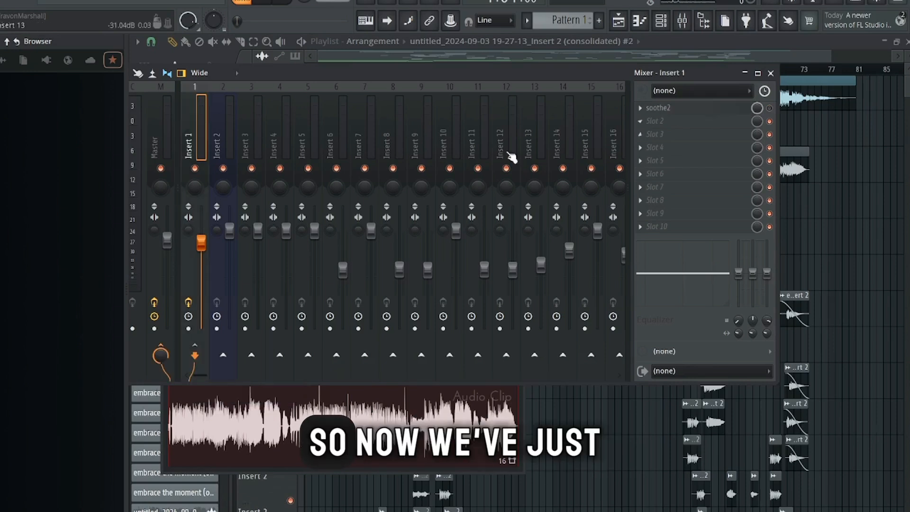
- In the processing settings of soothe2 on Insert 1, set the Sidechain Input connection to signal
{"action": "left_click", "coordinate": [701, 109]}
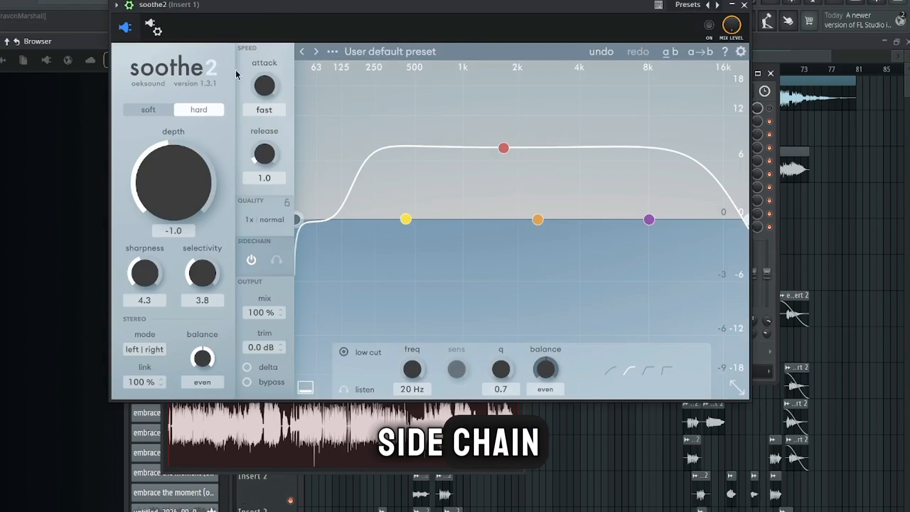
{"action": "left_click", "coordinate": [152, 28]}
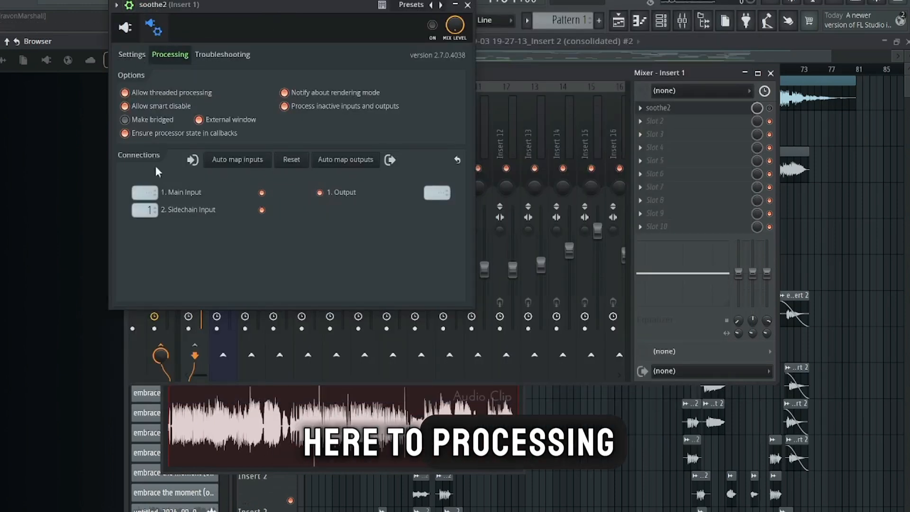
{"action": "left_click", "coordinate": [144, 210]}
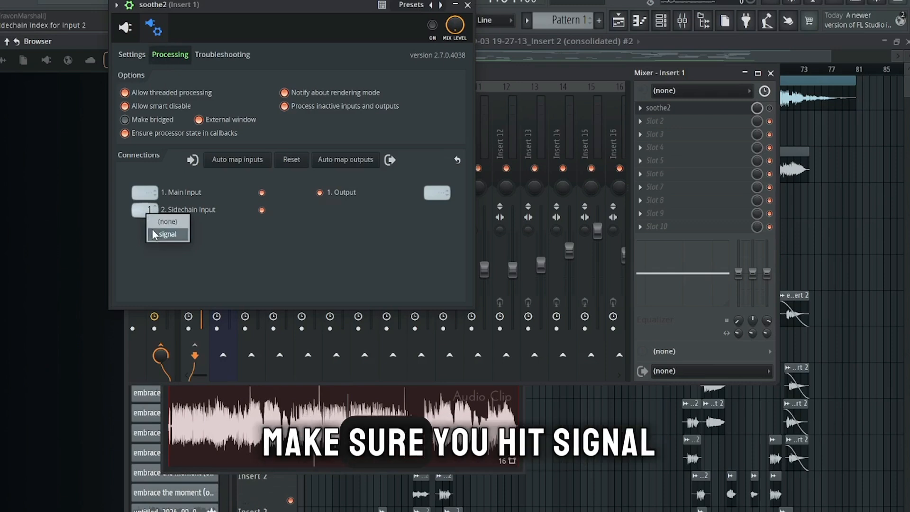
{"action": "left_click", "coordinate": [153, 233]}
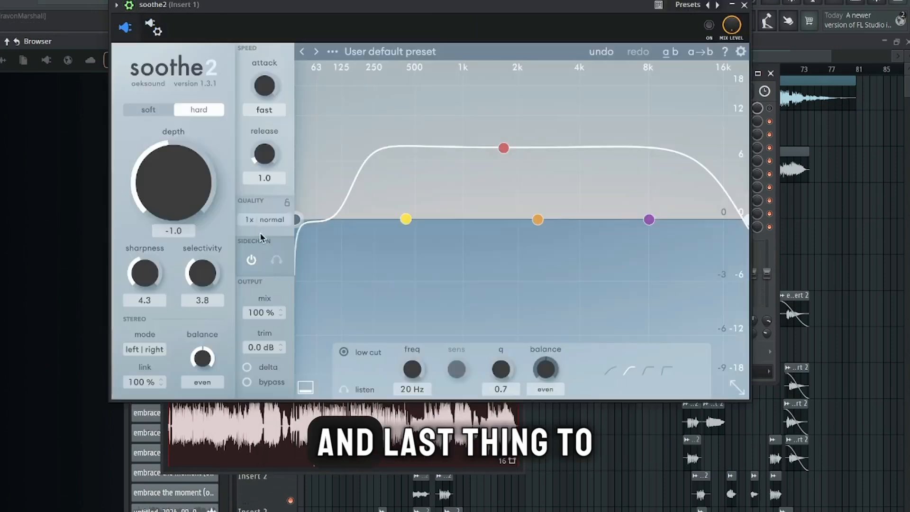
- Return to the soothe2 controls, enable the external sidechain input and place the plugin window in full view over the playlist
{"action": "left_click", "coordinate": [125, 27]}
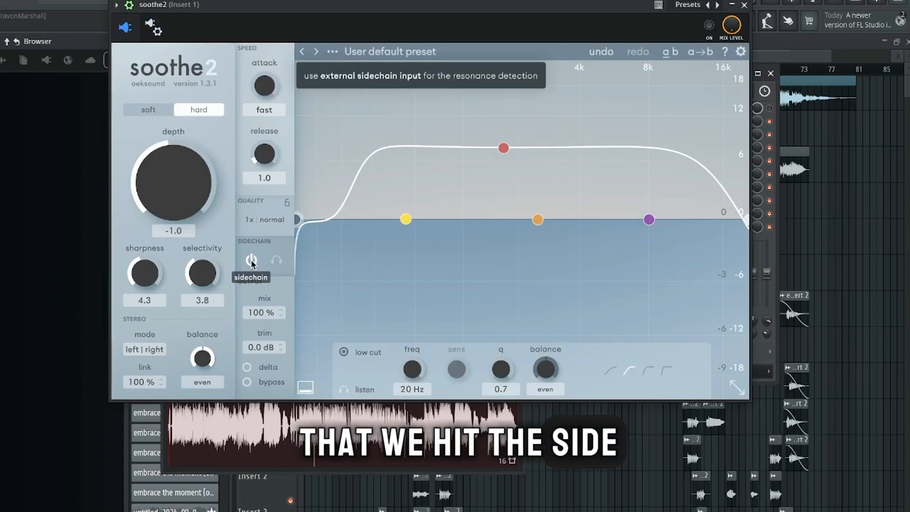
{"action": "left_click", "coordinate": [251, 261]}
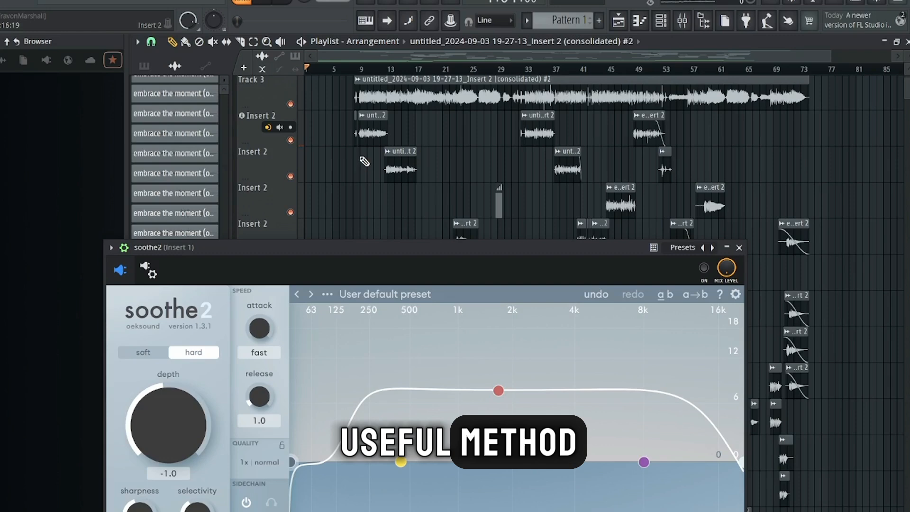
{"action": "left_click_drag", "start_coordinate": [369, 279], "coordinate": [376, 57]}
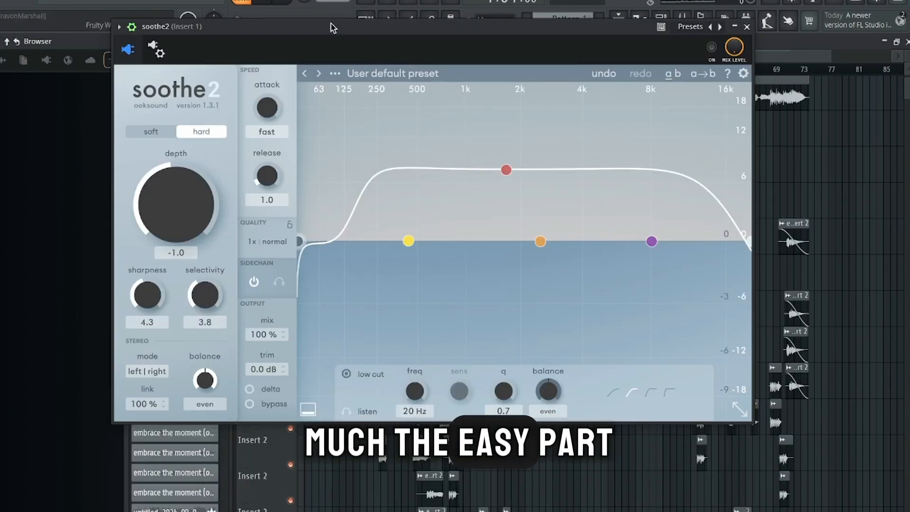
- Select the wide red band 3 on the soothe2 curve and try the depth, settling on -1.0
{"action": "left_click_drag", "start_coordinate": [330, 24], "coordinate": [287, 23]}
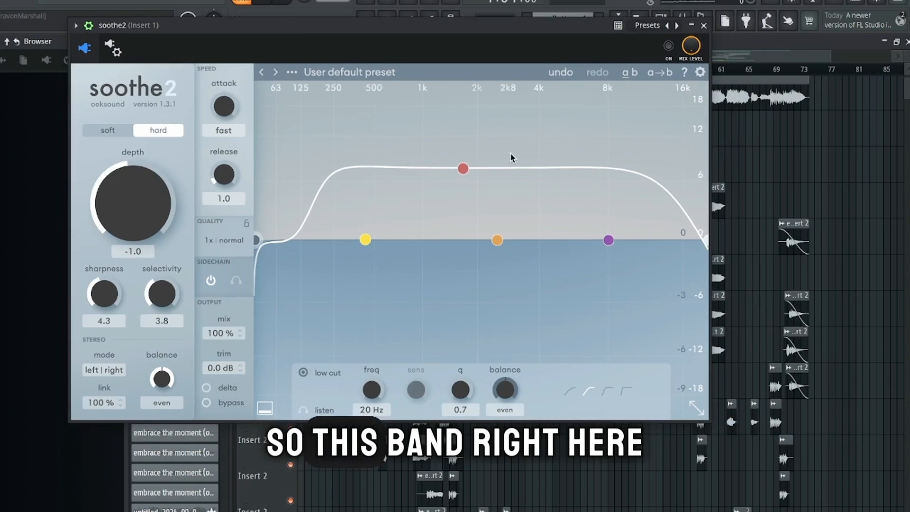
{"action": "left_click", "coordinate": [461, 169]}
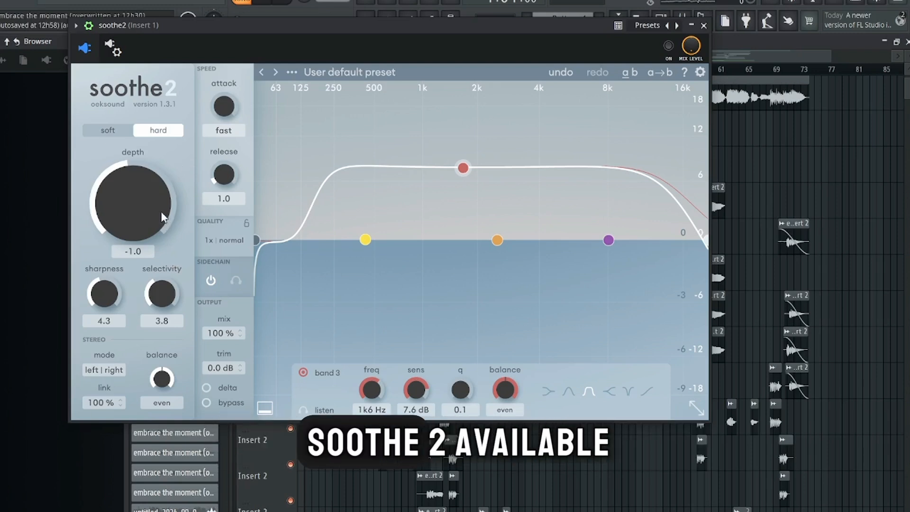
{"action": "mouse_move", "coordinate": [139, 212]}
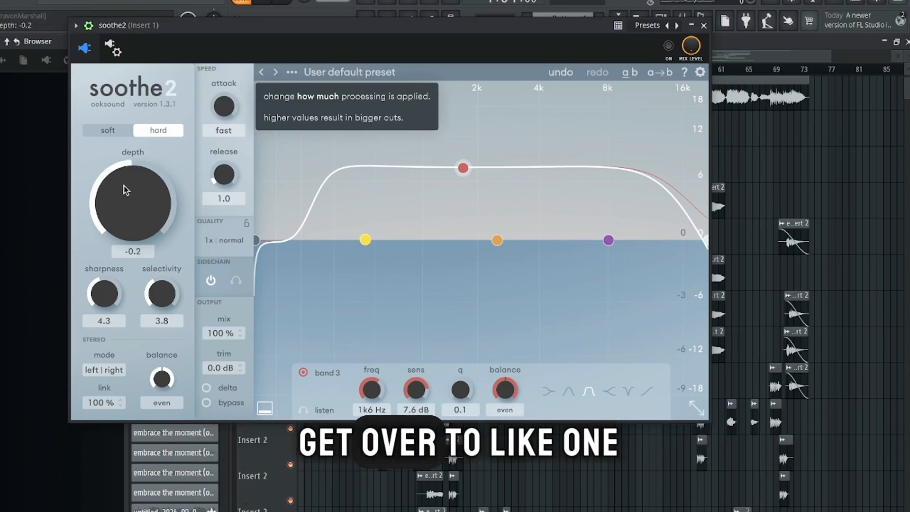
{"action": "mouse_move", "coordinate": [125, 190]}
{"action": "left_mouse_down"}
{"action": "mouse_move", "coordinate": [124, 182]}
{"action": "mouse_move", "coordinate": [126, 195]}
{"action": "left_mouse_up"}
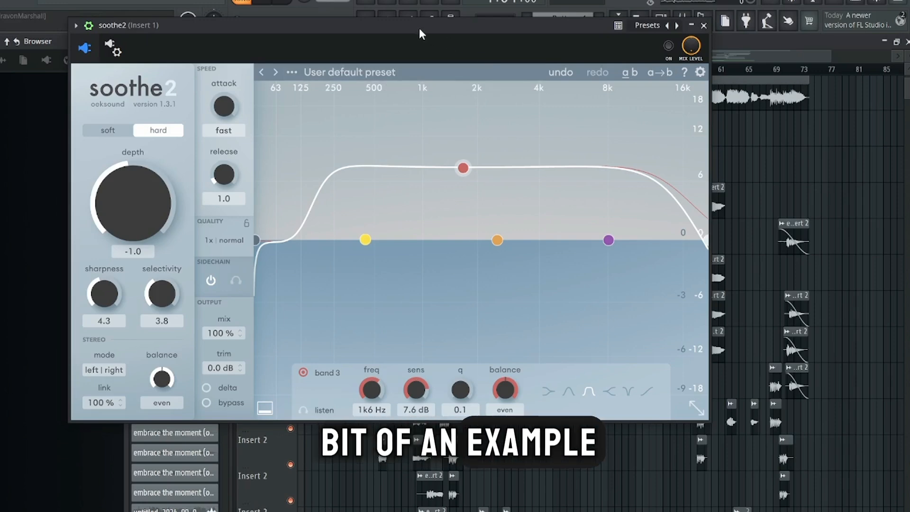
- Reposition the soothe2 window relative to the playlist for the comparison playback and set its sharpness to 4.4
{"action": "left_click_drag", "start_coordinate": [415, 27], "coordinate": [412, 99]}
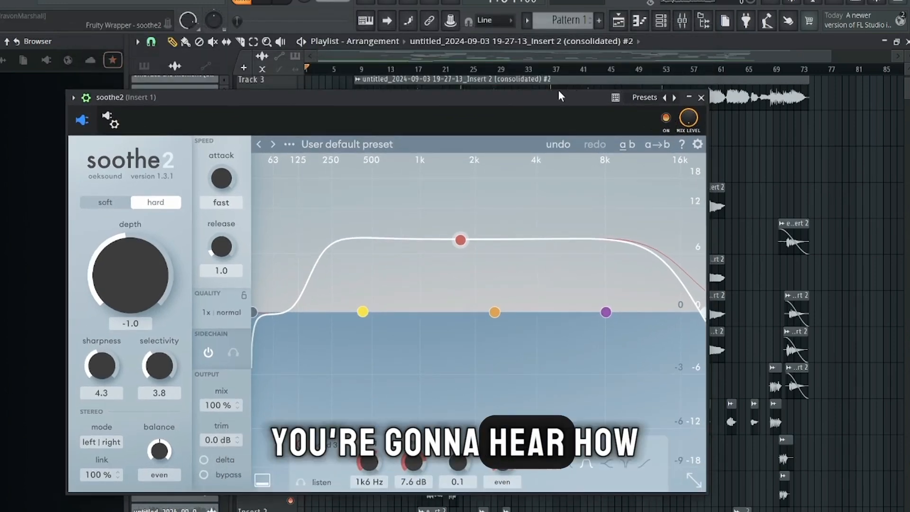
{"action": "left_click_drag", "start_coordinate": [558, 93], "coordinate": [567, 144]}
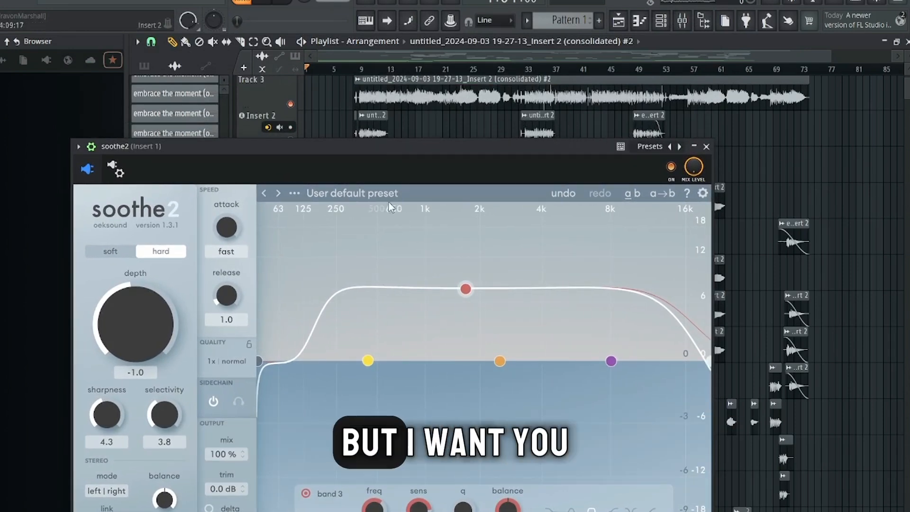
{"action": "left_click_drag", "start_coordinate": [321, 147], "coordinate": [317, 70]}
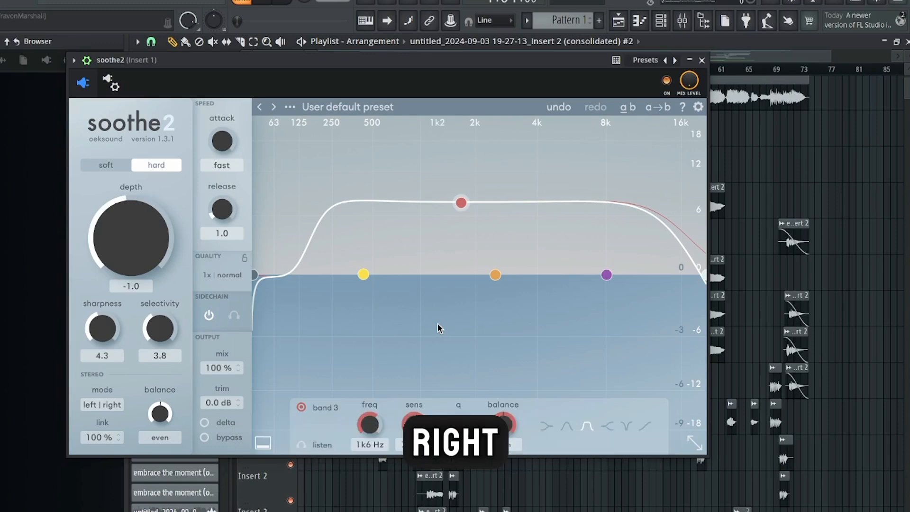
{"action": "left_click_drag", "start_coordinate": [334, 57], "coordinate": [393, 188]}
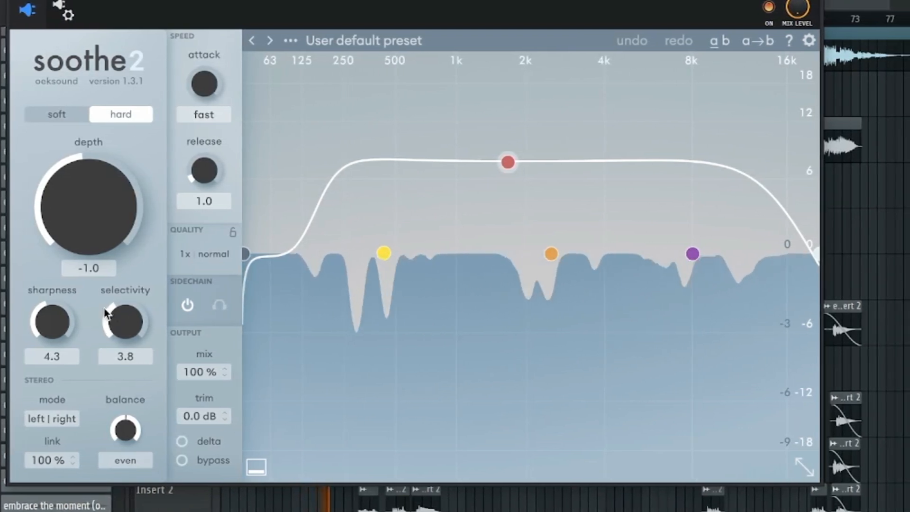
{"action": "left_click_drag", "start_coordinate": [33, 324], "coordinate": [27, 324]}
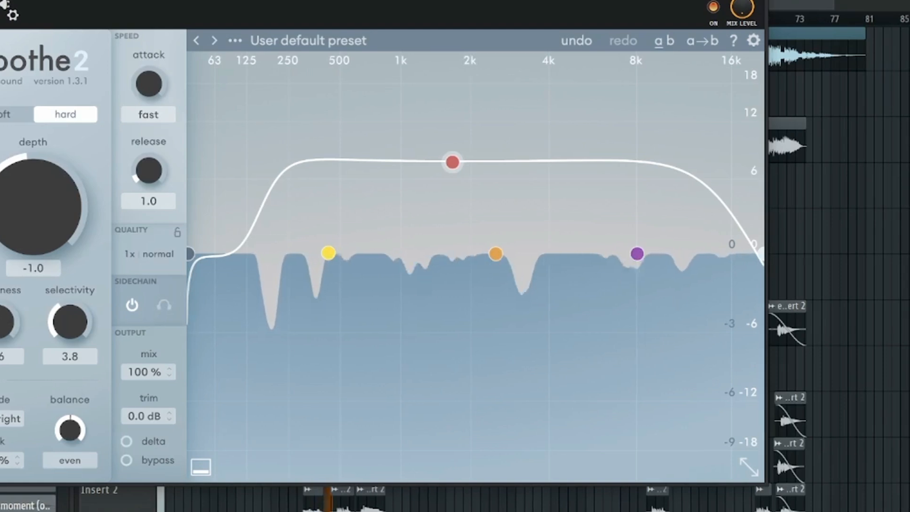
{"action": "mouse_move", "coordinate": [2, 320]}
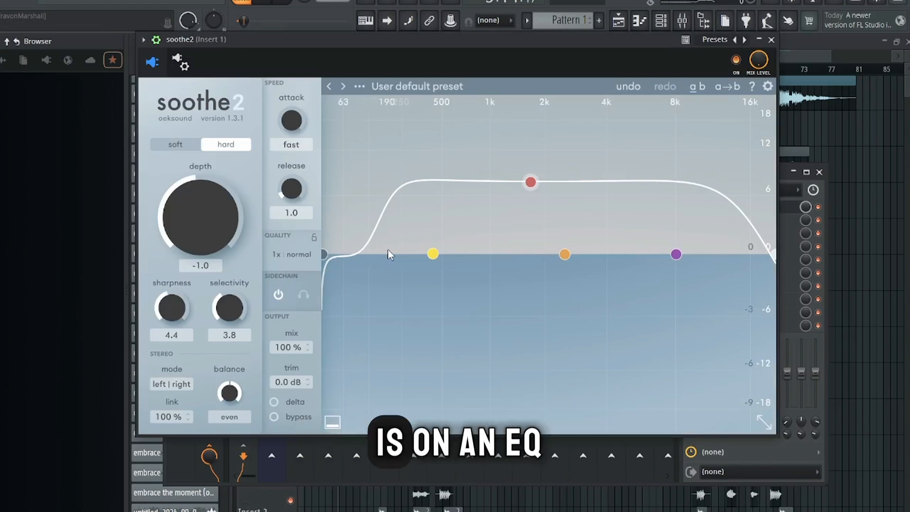
- Examine the Neutron 4 equalizer curve on the vocal buss mixer track, then close it
{"action": "key", "text": "Escape"}
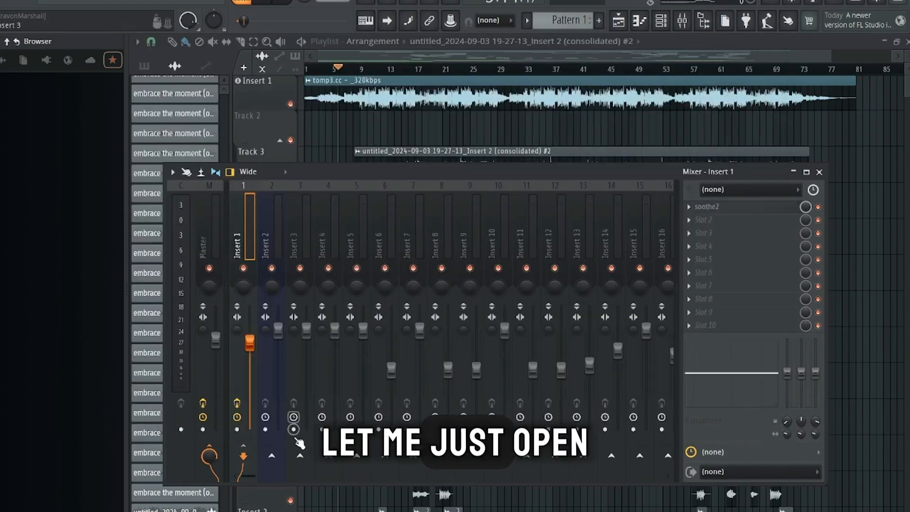
{"action": "left_click_drag", "start_coordinate": [247, 476], "coordinate": [376, 478]}
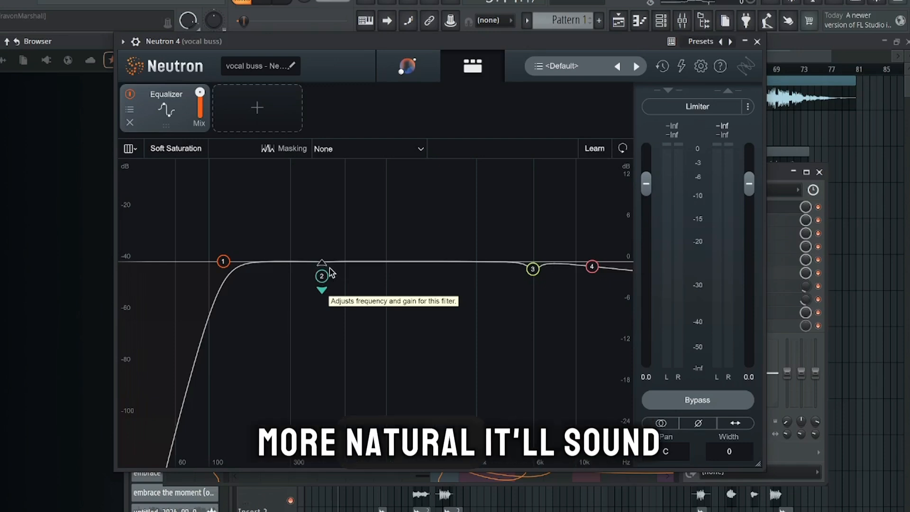
{"action": "left_click", "coordinate": [751, 43]}
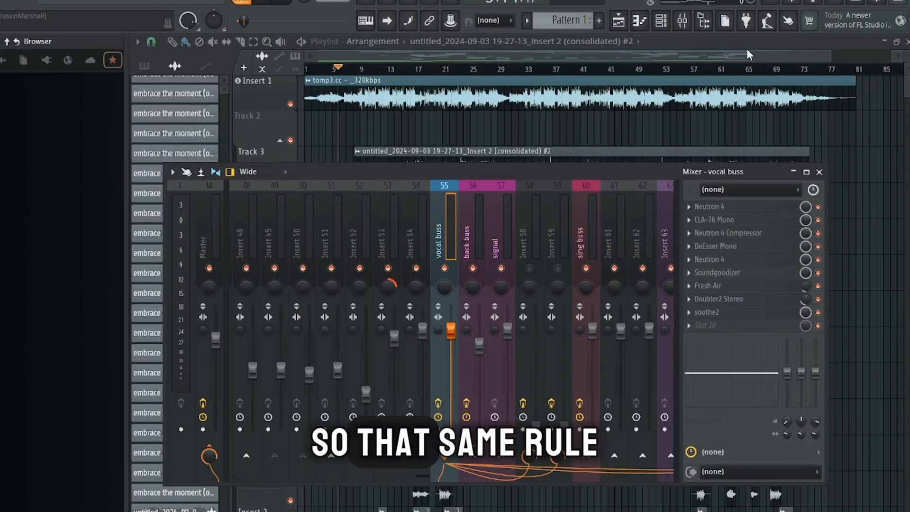
- Return to Insert 1 in the mixer and turn off its soothe2 effect
{"action": "left_click_drag", "start_coordinate": [417, 476], "coordinate": [219, 479]}
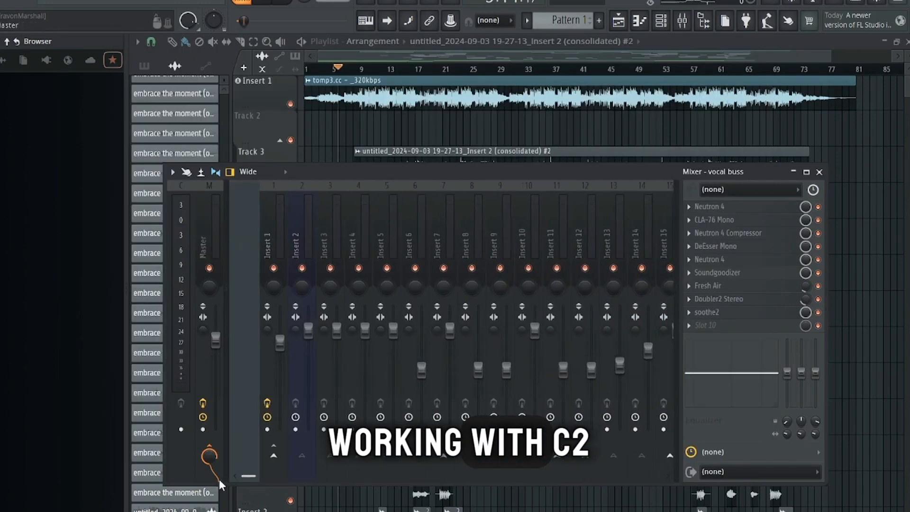
{"action": "left_click", "coordinate": [247, 284]}
{"action": "left_click", "coordinate": [714, 204]}
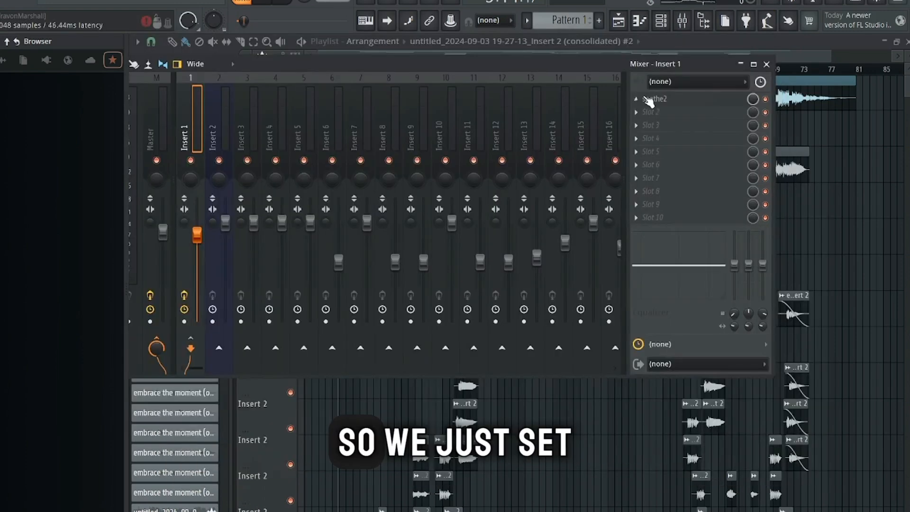
{"action": "left_click", "coordinate": [765, 99]}
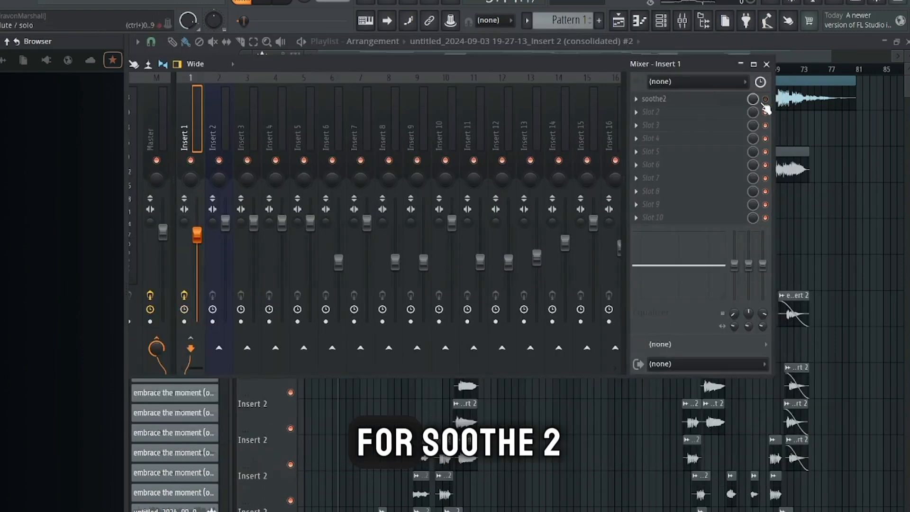
- Load Fruity Limiter into slot 2 of Insert 1, replacing the Fruity Compressor chosen first
{"action": "left_click", "coordinate": [657, 126]}
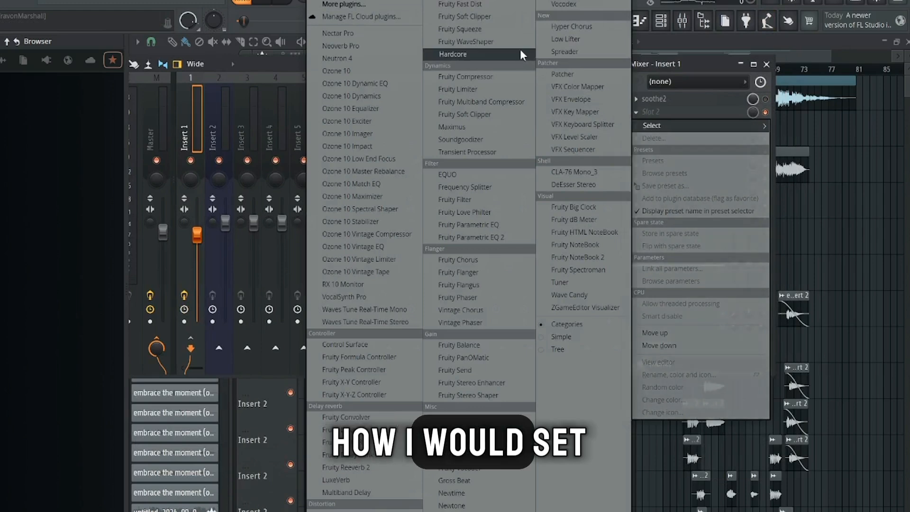
{"action": "left_click", "coordinate": [513, 75]}
{"action": "left_click", "coordinate": [534, 154]}
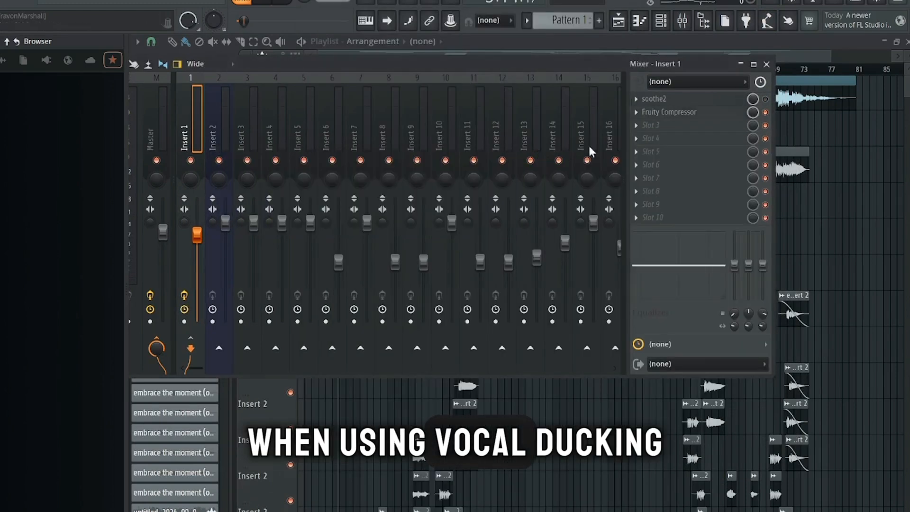
{"action": "left_click", "coordinate": [637, 112]}
{"action": "left_click", "coordinate": [664, 138]}
{"action": "left_click", "coordinate": [491, 322]}
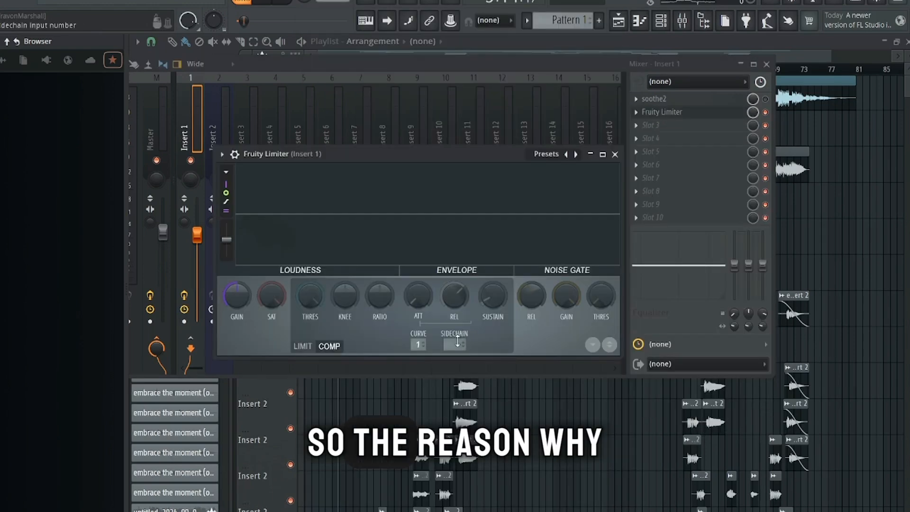
- Set the sidechain input of Fruity Limiter on Insert 1 to signal and place its window over the mixer
{"action": "left_click", "coordinate": [455, 345]}
{"action": "left_click", "coordinate": [479, 367]}
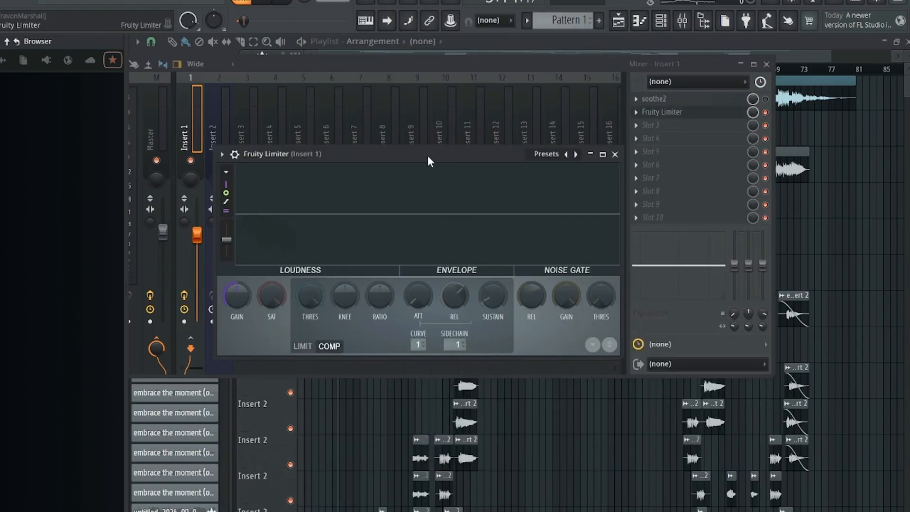
{"action": "left_click_drag", "start_coordinate": [424, 155], "coordinate": [423, 131]}
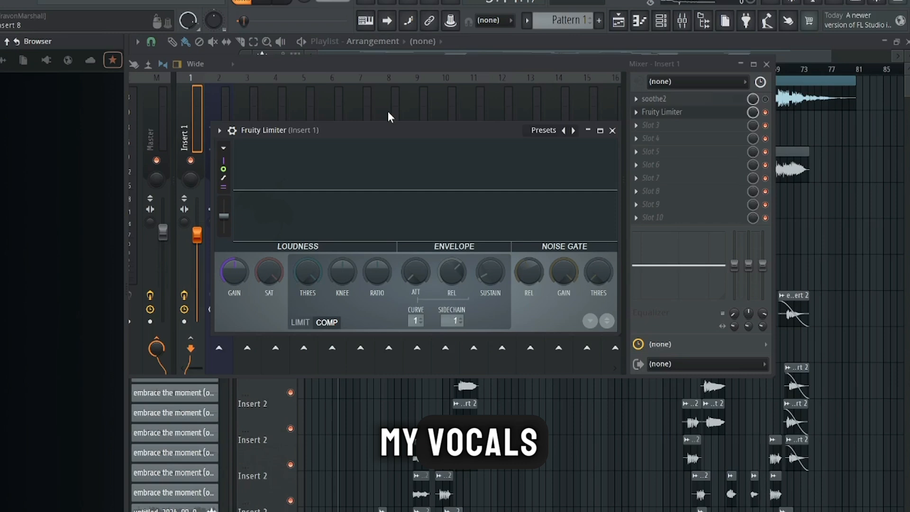
{"action": "left_click", "coordinate": [701, 117]}
{"action": "left_click", "coordinate": [700, 117]}
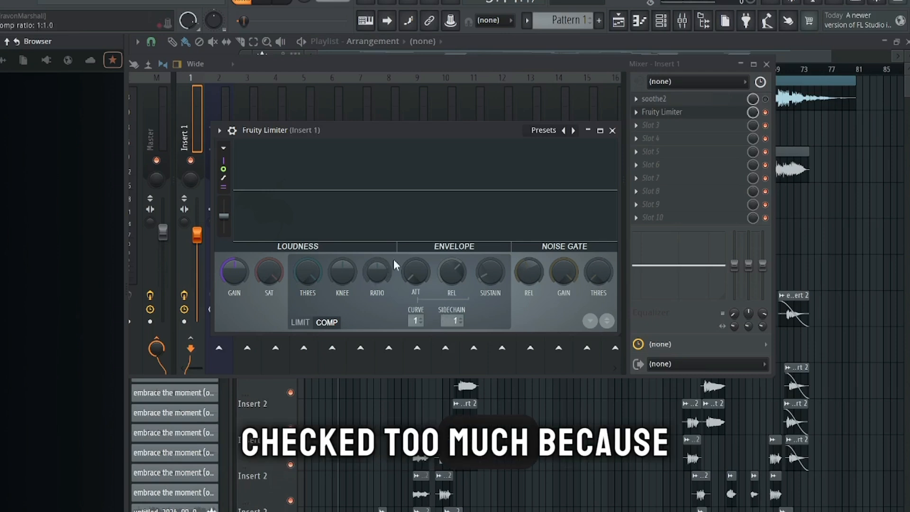
{"action": "left_click", "coordinate": [452, 319]}
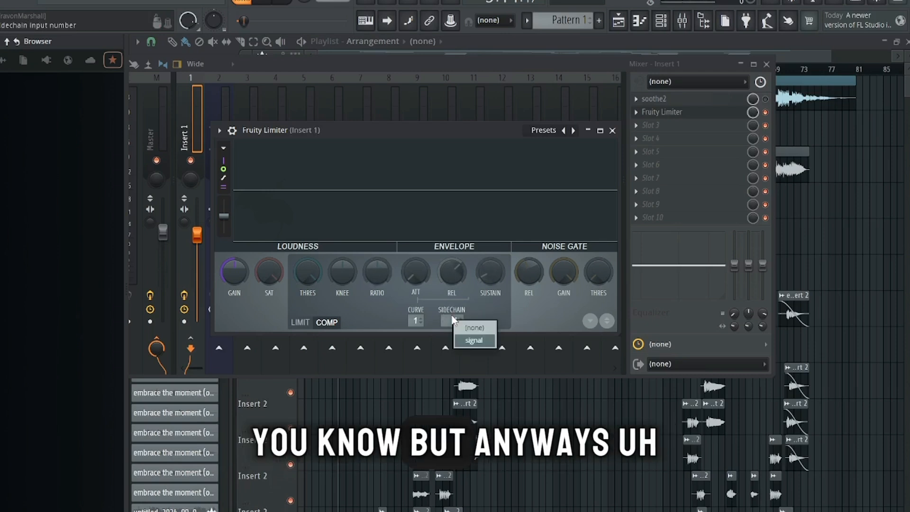
{"action": "left_click", "coordinate": [429, 303]}
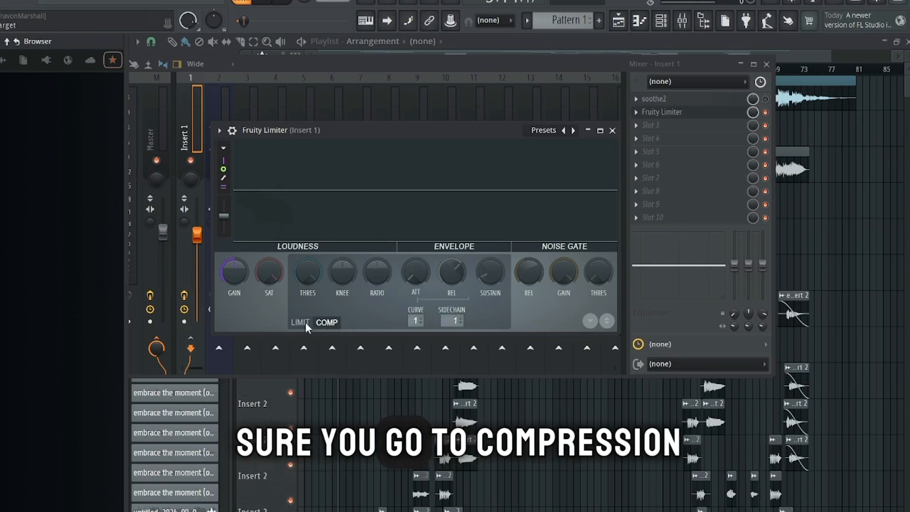
{"action": "left_click", "coordinate": [454, 321]}
{"action": "left_click", "coordinate": [471, 348]}
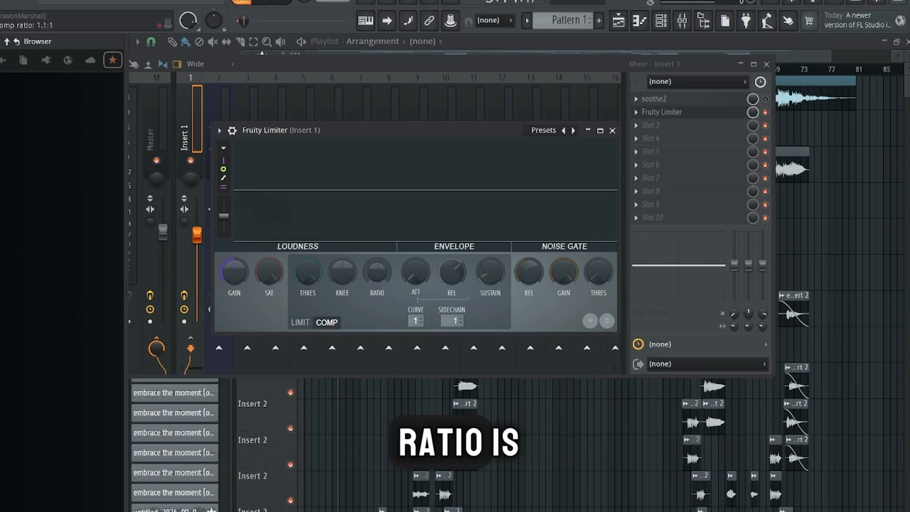
- Raise the Fruity Limiter compression ratio and set its attack time to about 17.6 ms
{"action": "left_click_drag", "start_coordinate": [377, 271], "coordinate": [377, 264]}
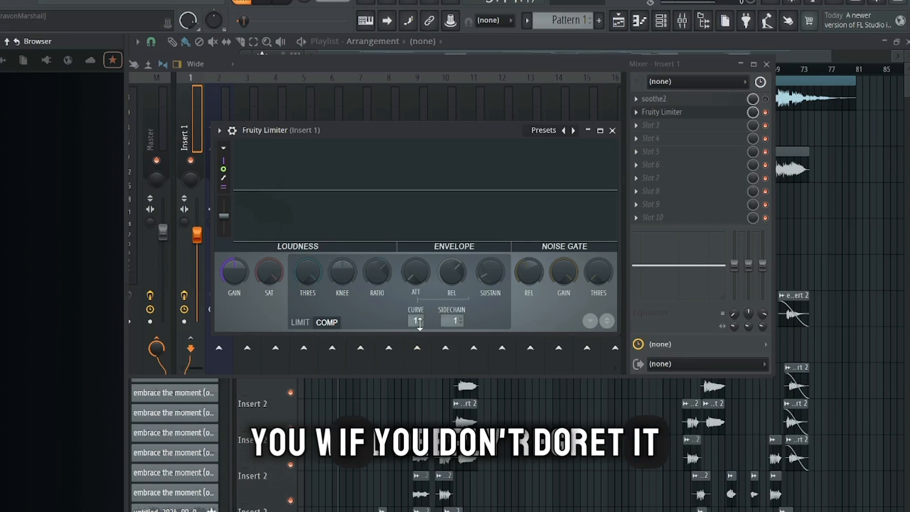
{"action": "left_click_drag", "start_coordinate": [405, 277], "coordinate": [406, 275]}
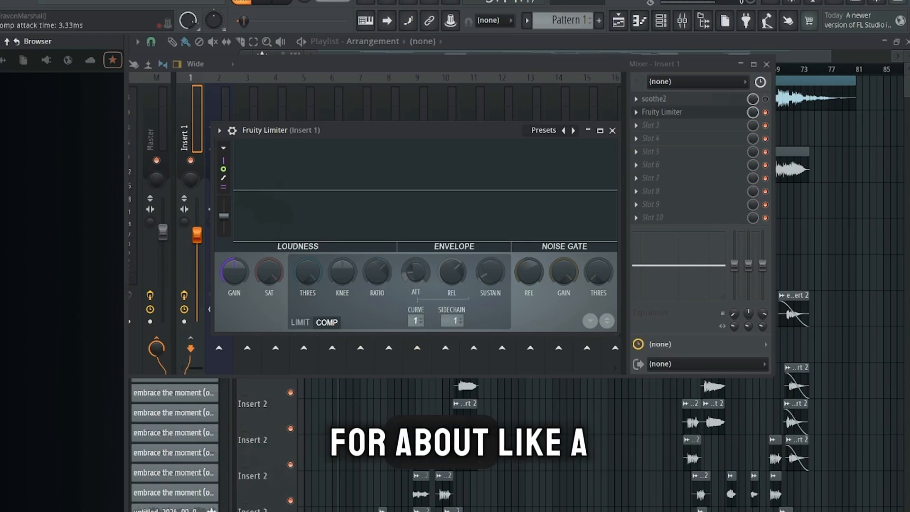
{"action": "left_click_drag", "start_coordinate": [405, 275], "coordinate": [405, 273]}
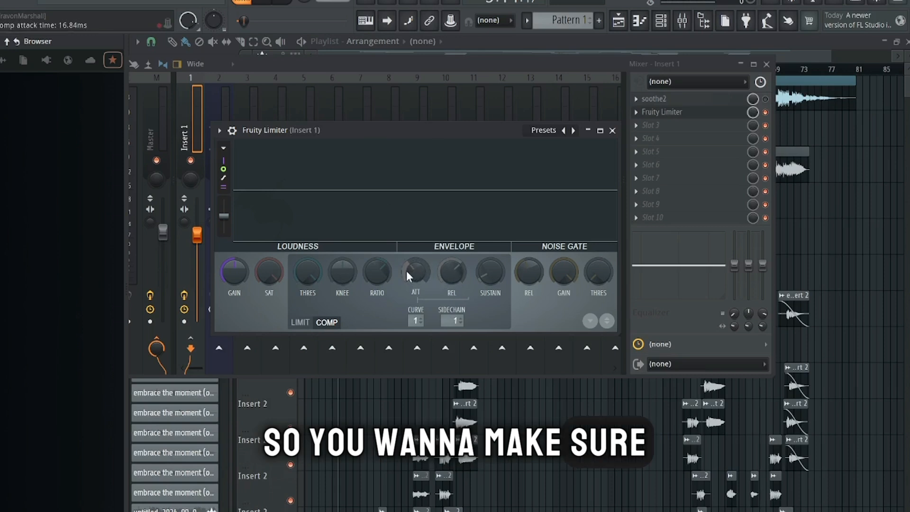
{"action": "left_click_drag", "start_coordinate": [406, 271], "coordinate": [406, 266]}
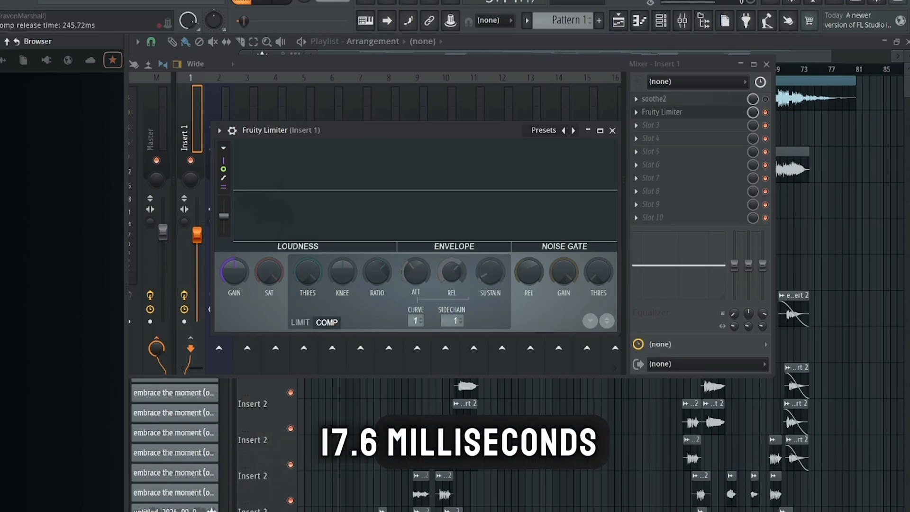
- Move the mixer and Fruity Limiter windows clear of the upper playlist tracks and replay the song to check the ducking
{"action": "left_click_drag", "start_coordinate": [596, 66], "coordinate": [613, 238]}
{"action": "left_click_drag", "start_coordinate": [496, 126], "coordinate": [503, 199]}
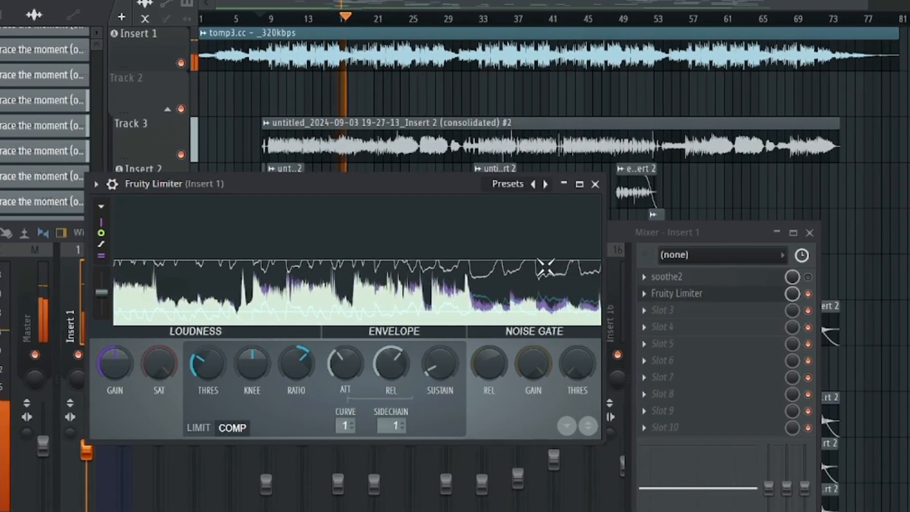
{"action": "key", "text": "space"}
{"action": "key", "text": "space"}
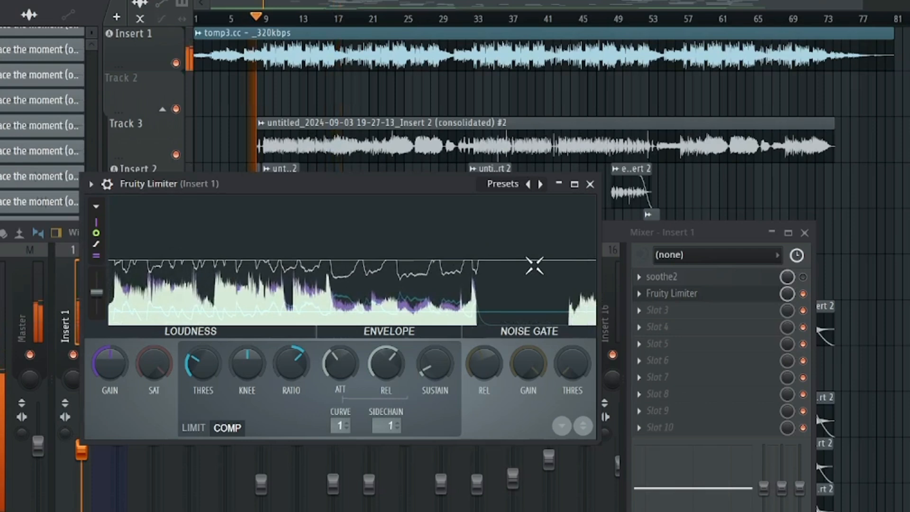